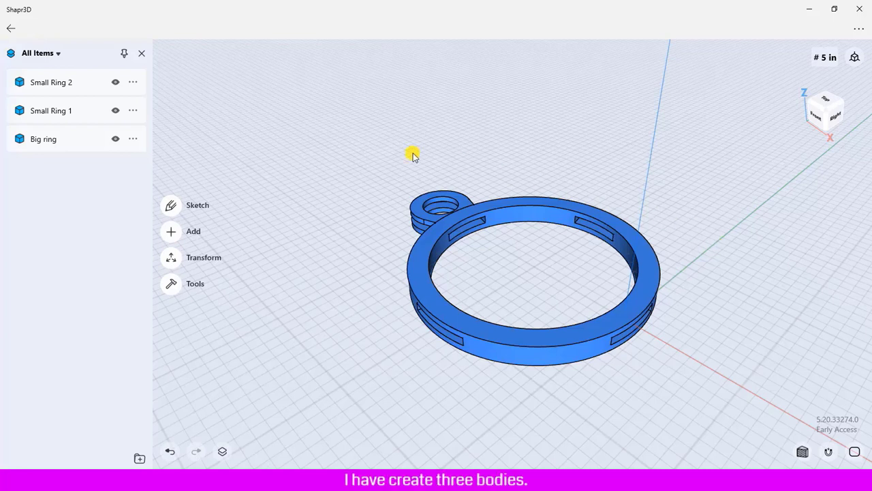
# - Hide and re-show the big ring and small rings to inspect the lugs
pyautogui.click(116, 140)
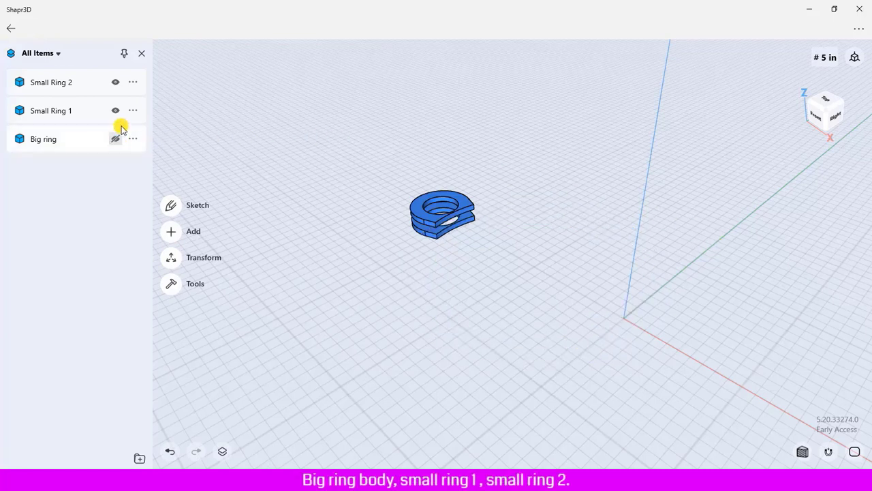
pyautogui.click(115, 112)
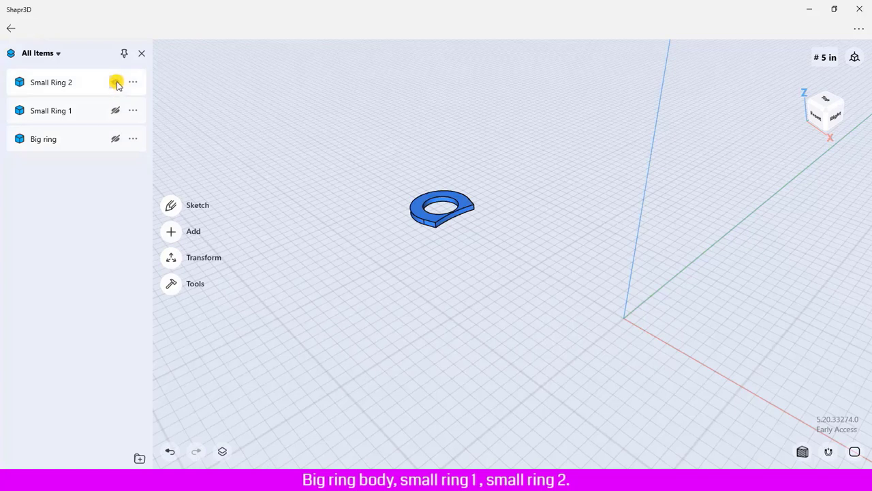
pyautogui.click(116, 83)
pyautogui.click(116, 82)
pyautogui.click(115, 110)
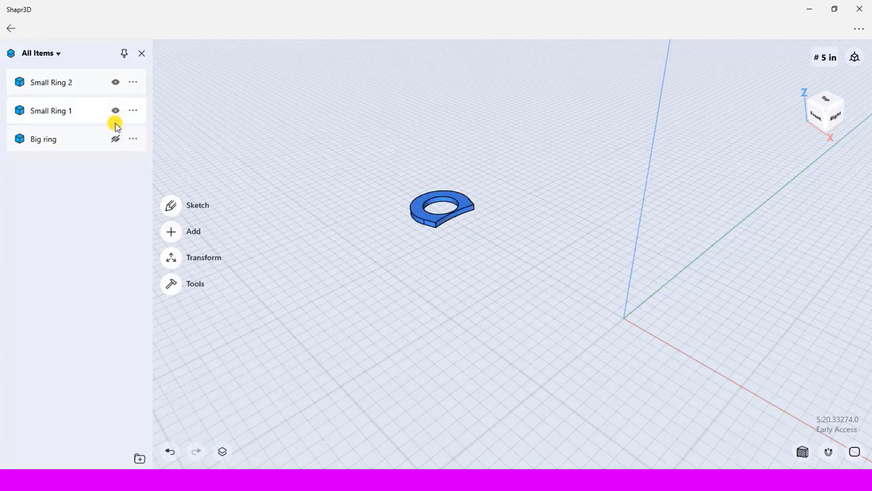
pyautogui.click(116, 140)
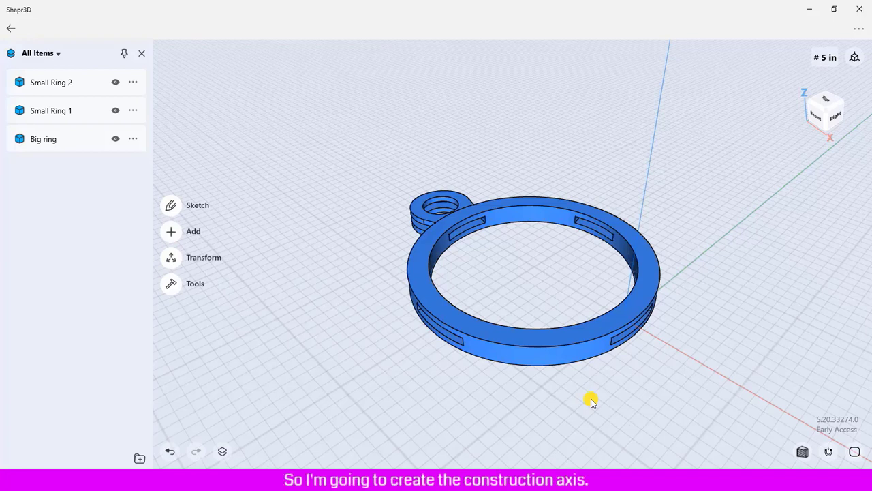
# - Add construction axis Axis 01 through the big ring's inner face and move it to the list bottom
pyautogui.click(172, 233)
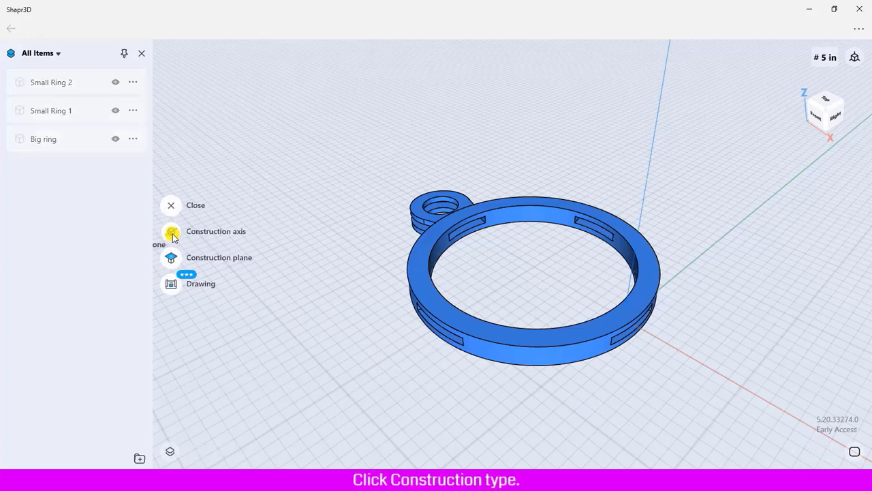
pyautogui.click(172, 234)
pyautogui.click(172, 233)
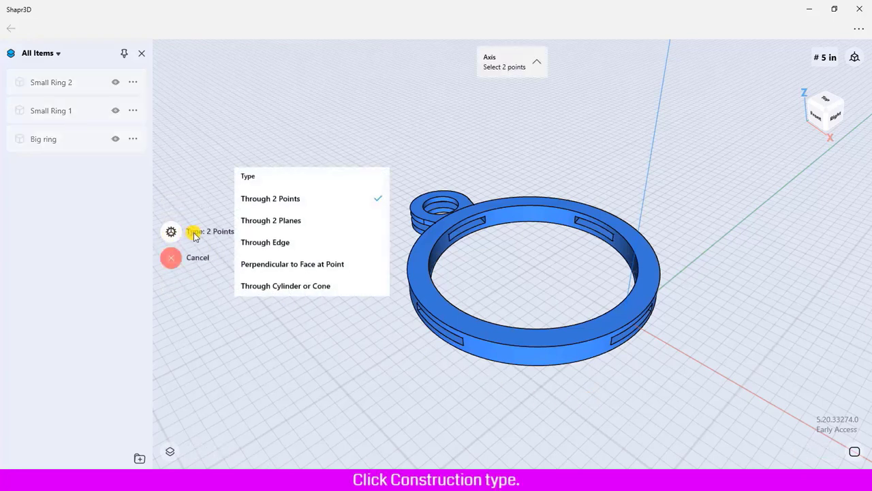
pyautogui.click(274, 287)
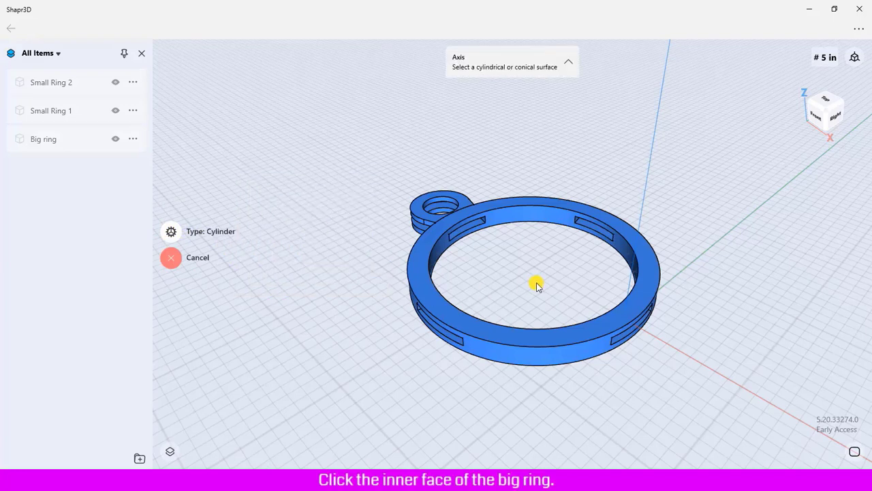
pyautogui.click(538, 217)
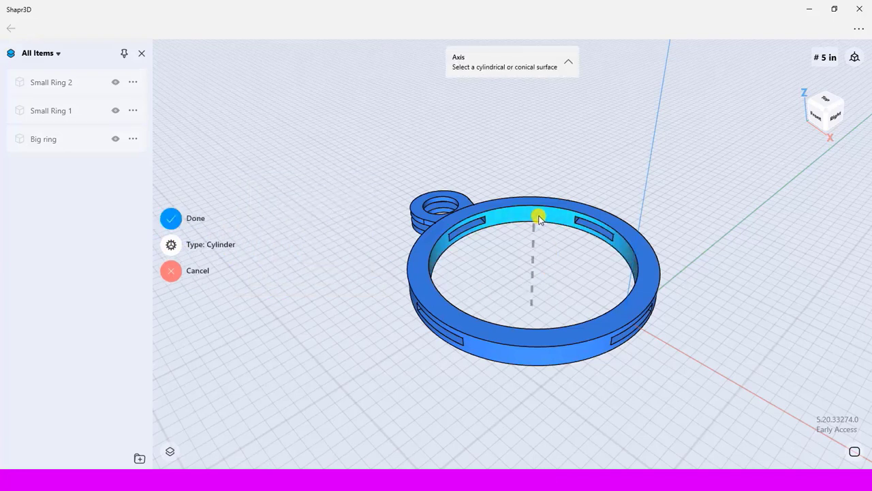
pyautogui.click(171, 218)
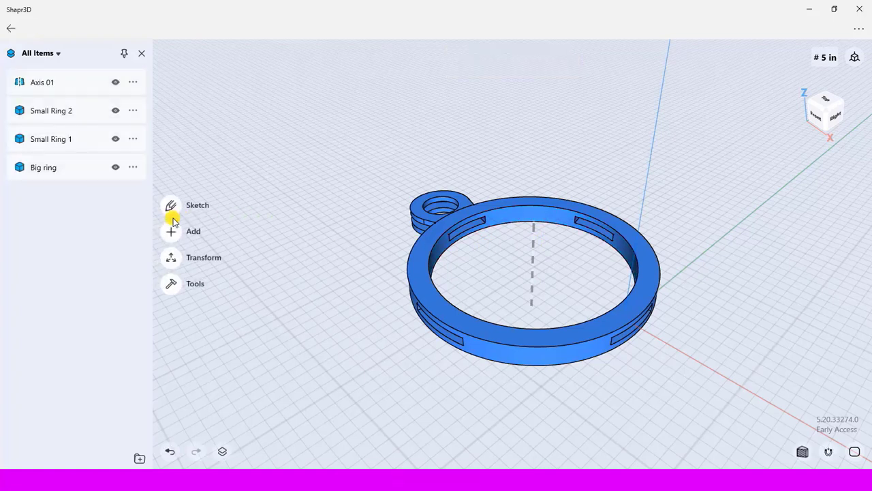
pyautogui.click(71, 87)
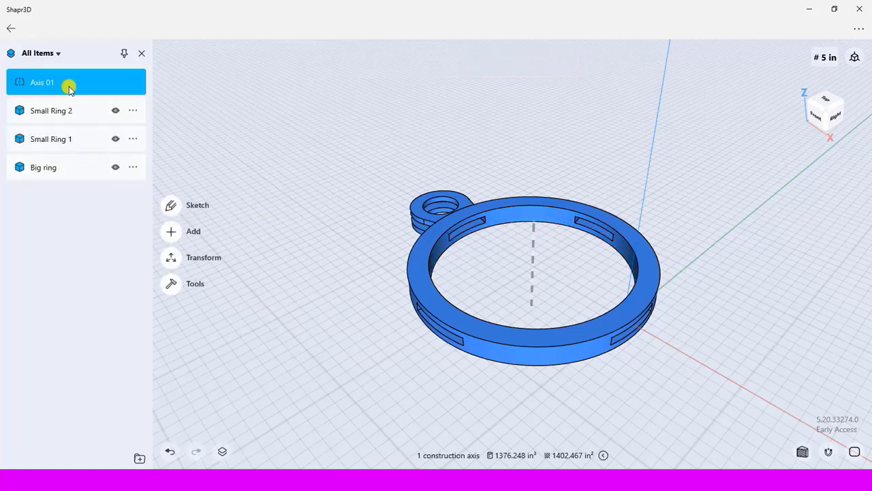
pyautogui.moveTo(70, 85); pyautogui.dragTo(58, 203)
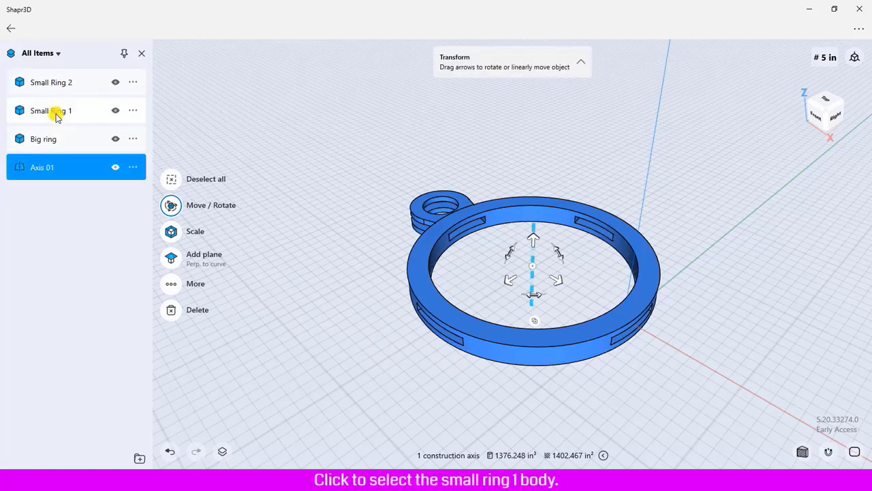
# - Rotate Small Ring 1 and Small Ring 2 around Axis 01
pyautogui.click(57, 114)
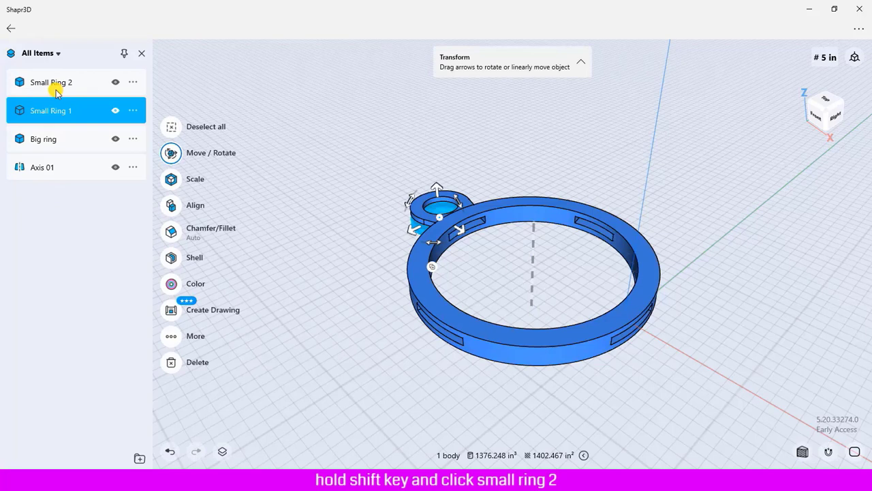
pyautogui.keyDown('shift'); pyautogui.click(60, 87); pyautogui.keyUp('shift')
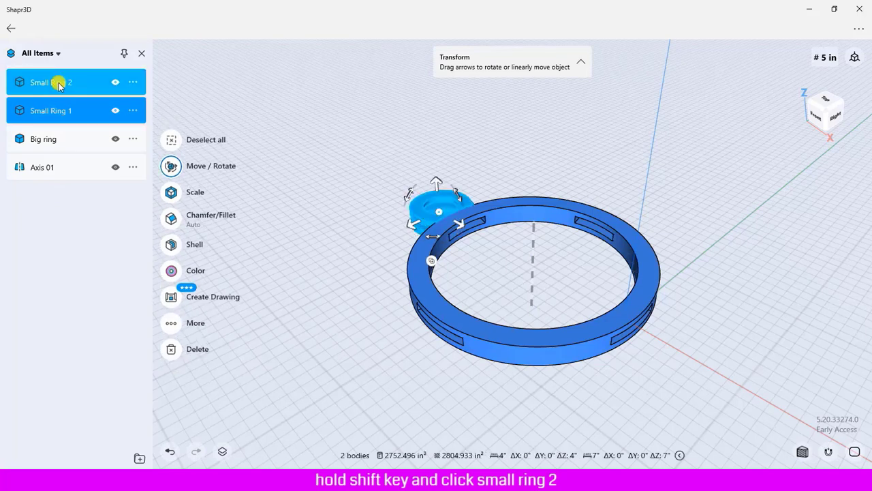
pyautogui.click(176, 323)
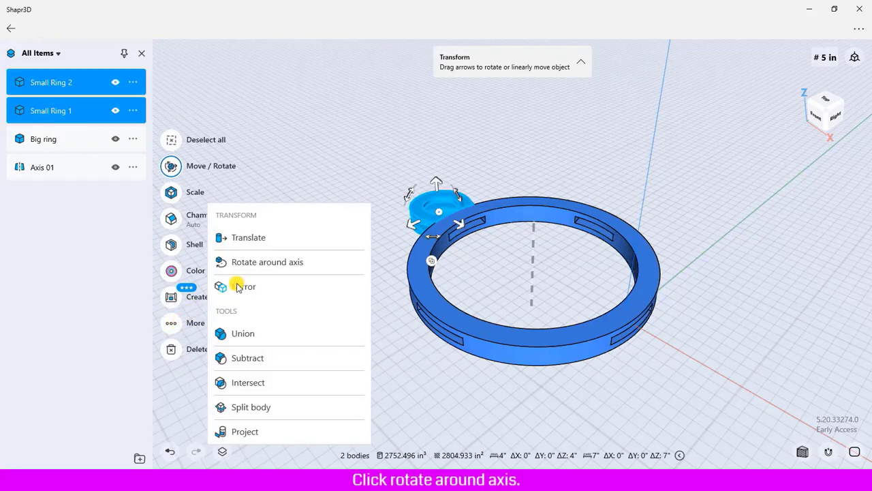
pyautogui.click(266, 264)
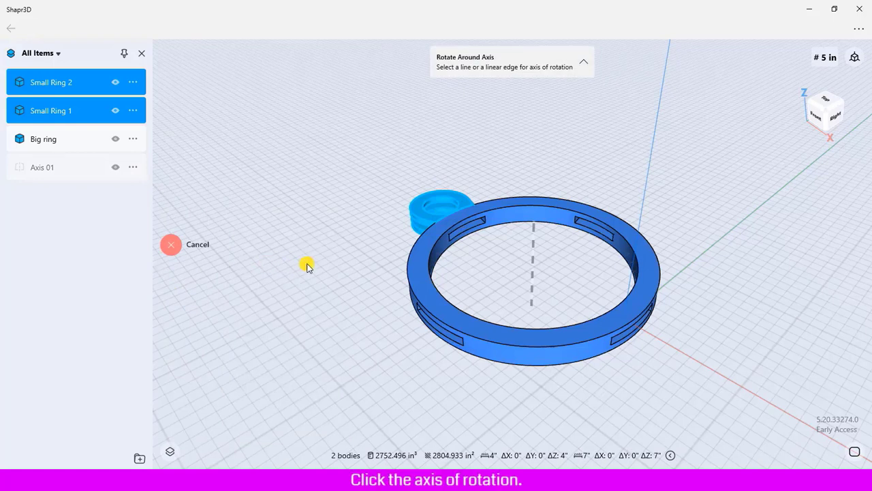
pyautogui.click(533, 250)
pyautogui.moveTo(441, 215); pyautogui.dragTo(526, 191)
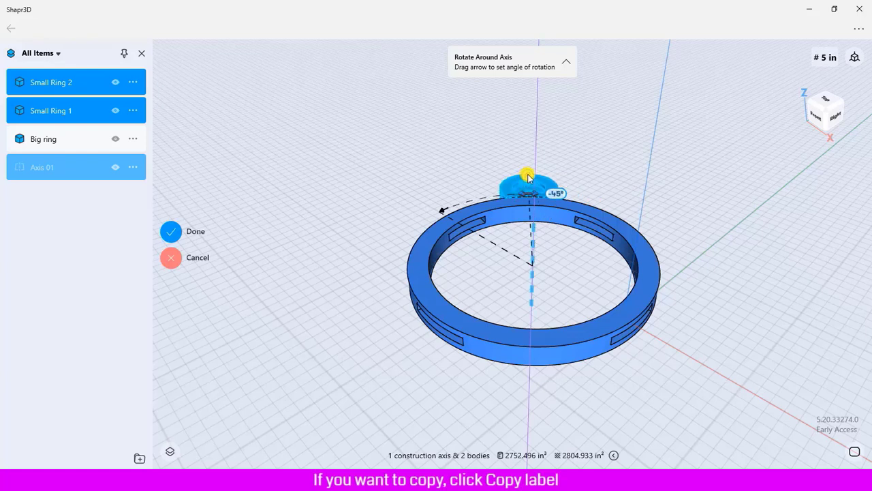
# - Make the rotation produce copies at an exact -90° angle and confirm them
pyautogui.press('alt')
pyautogui.moveTo(531, 195); pyautogui.dragTo(615, 212)
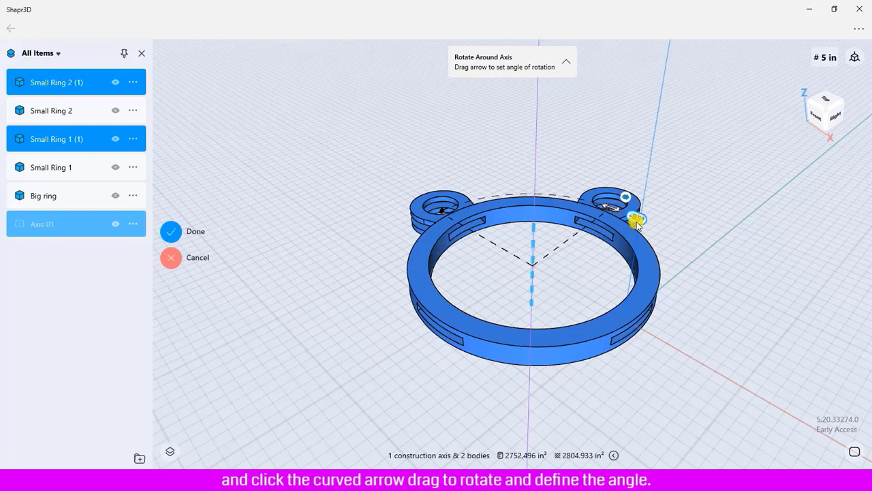
pyautogui.click(636, 218)
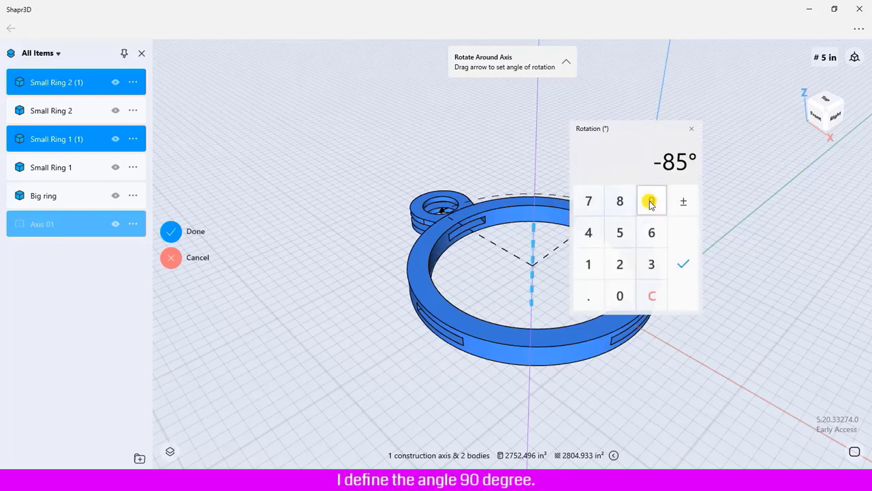
pyautogui.click(651, 199)
pyautogui.click(620, 296)
pyautogui.click(684, 267)
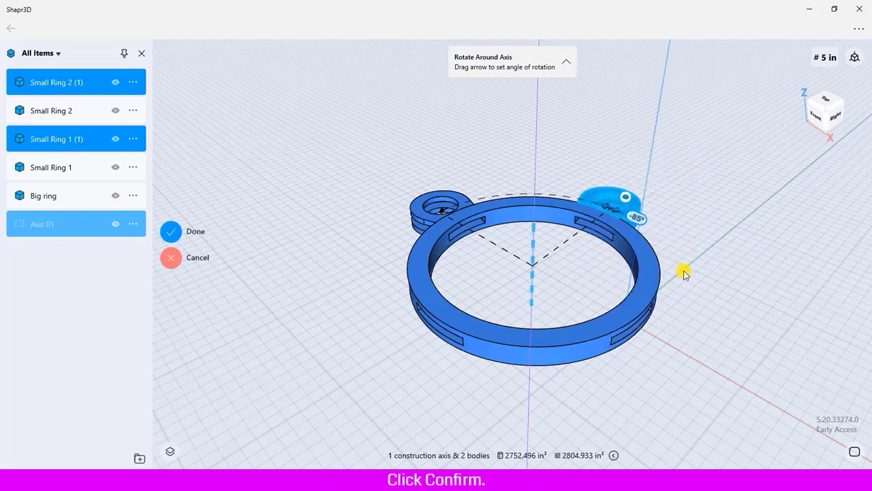
pyautogui.click(171, 231)
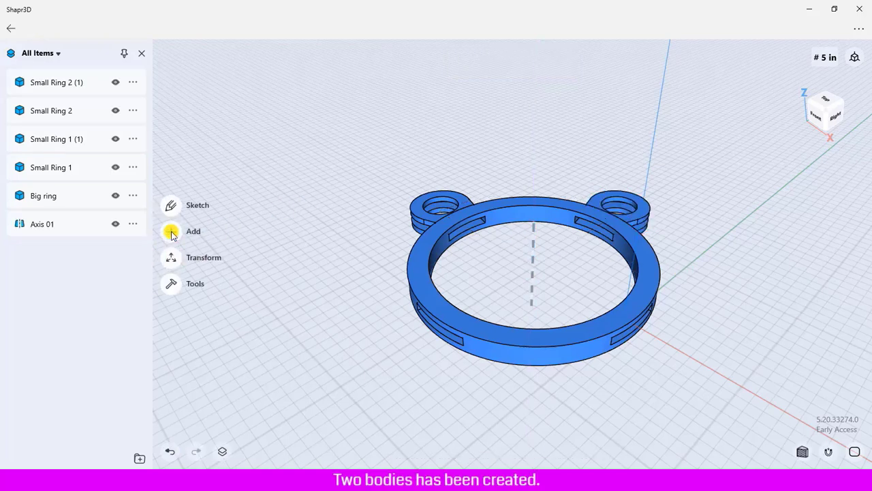
# - Move Small Ring 1 (1) up the list and rename it Small Ring 3
pyautogui.click(58, 141)
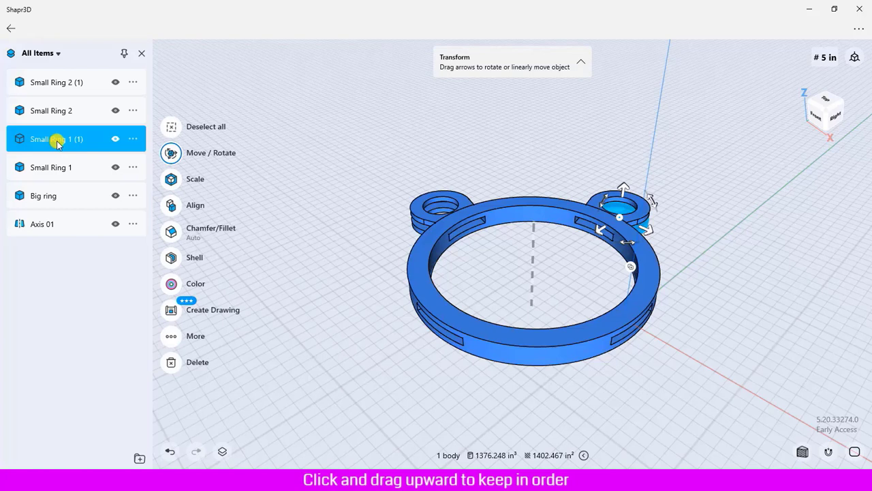
pyautogui.moveTo(58, 143); pyautogui.dragTo(57, 105)
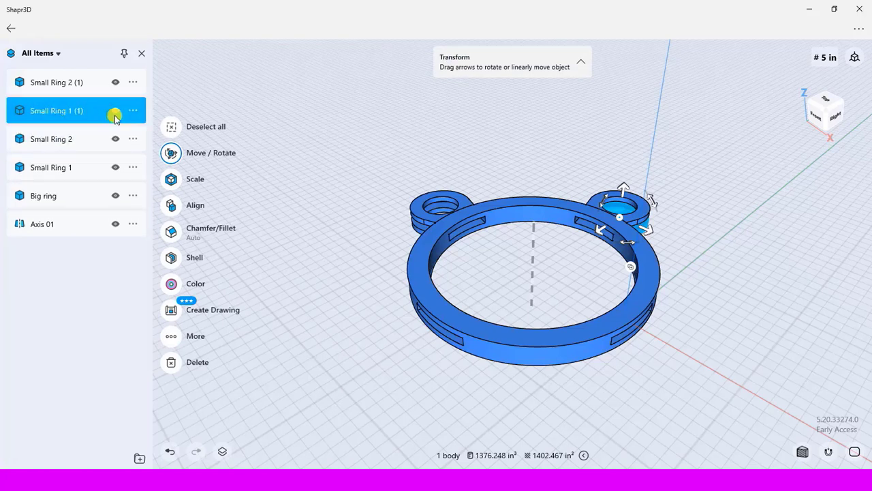
pyautogui.click(133, 110)
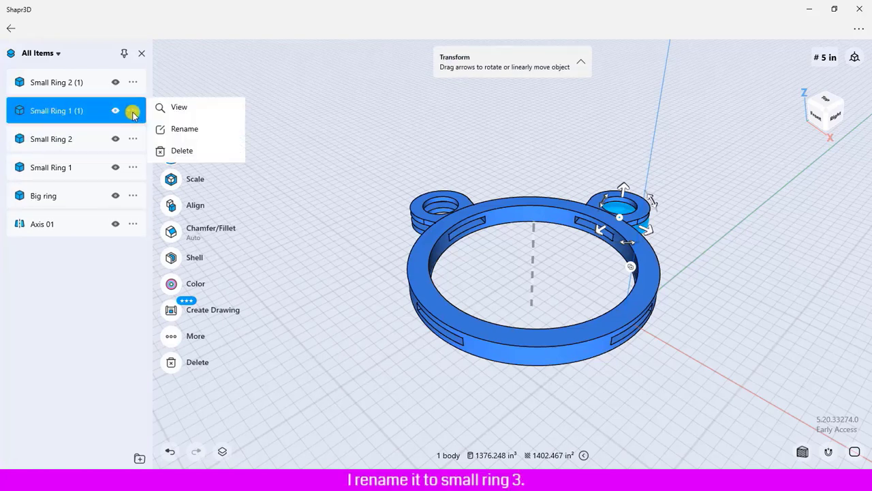
pyautogui.click(181, 130)
pyautogui.click(68, 110)
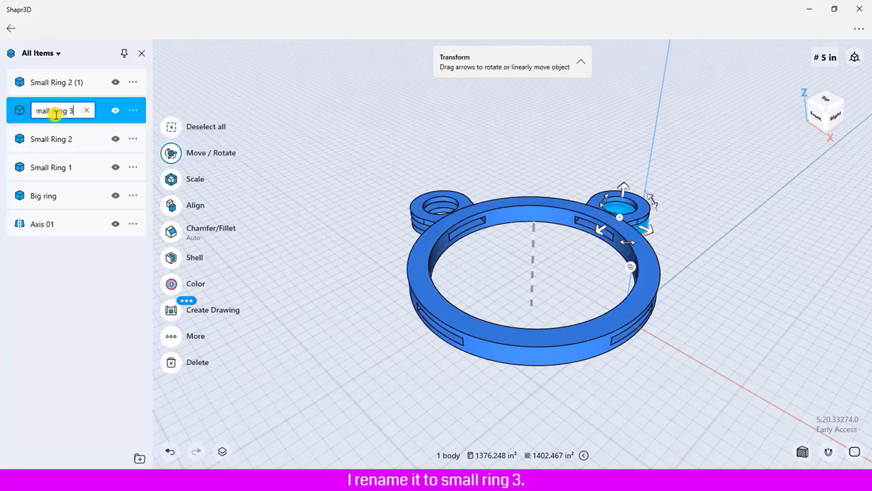
pyautogui.press('Return')
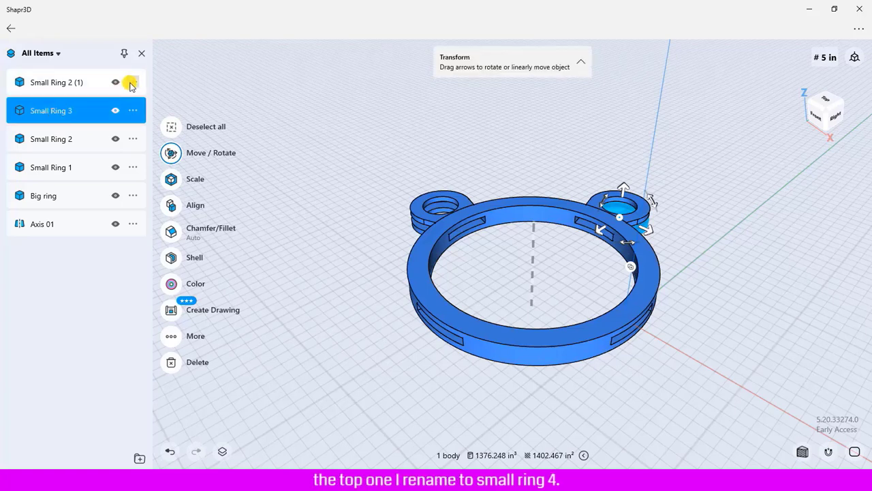
# - Rename Small Ring 2 (1) to Small Ring 4
pyautogui.click(133, 82)
pyautogui.click(176, 100)
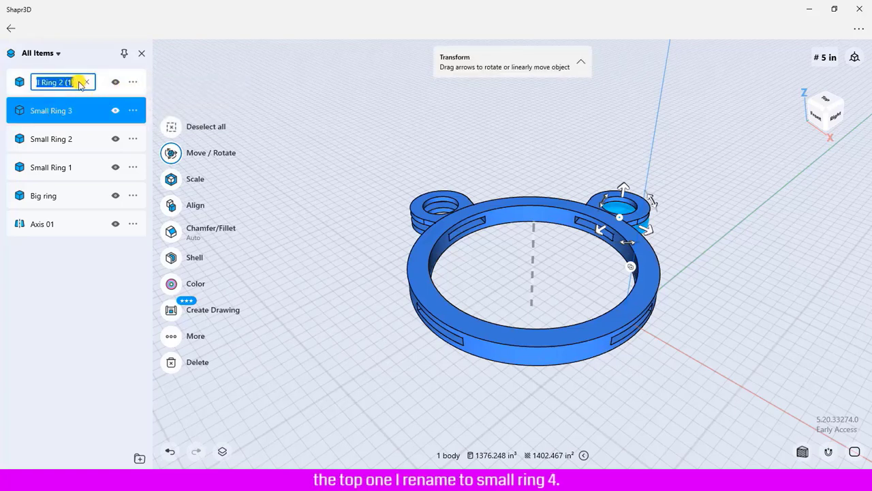
pyautogui.click(69, 83)
pyautogui.moveTo(61, 83); pyautogui.dragTo(58, 82)
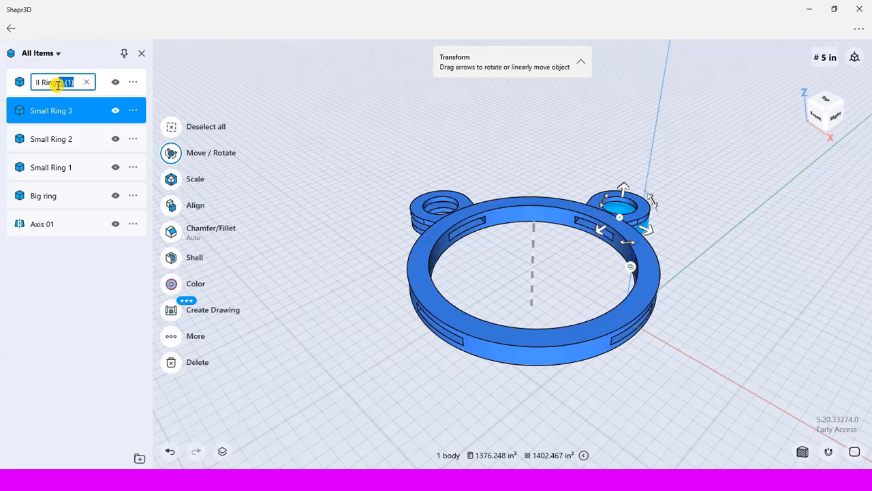
pyautogui.press('Return')
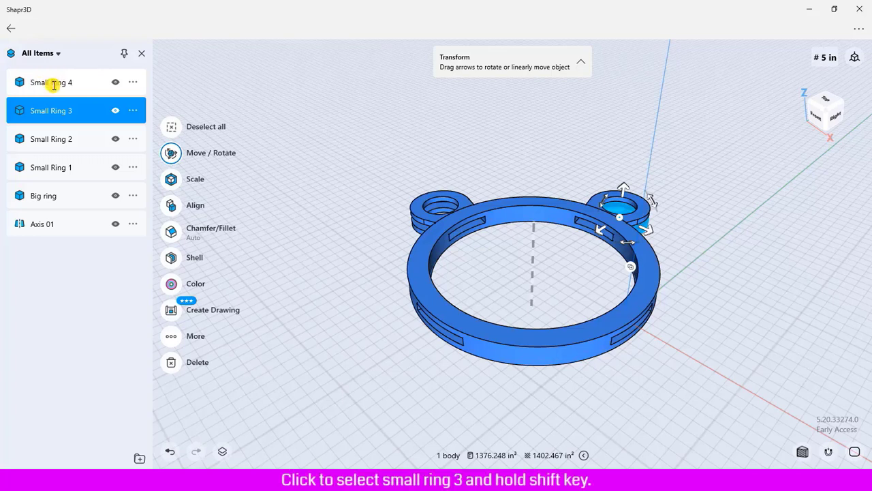
pyautogui.click(58, 117)
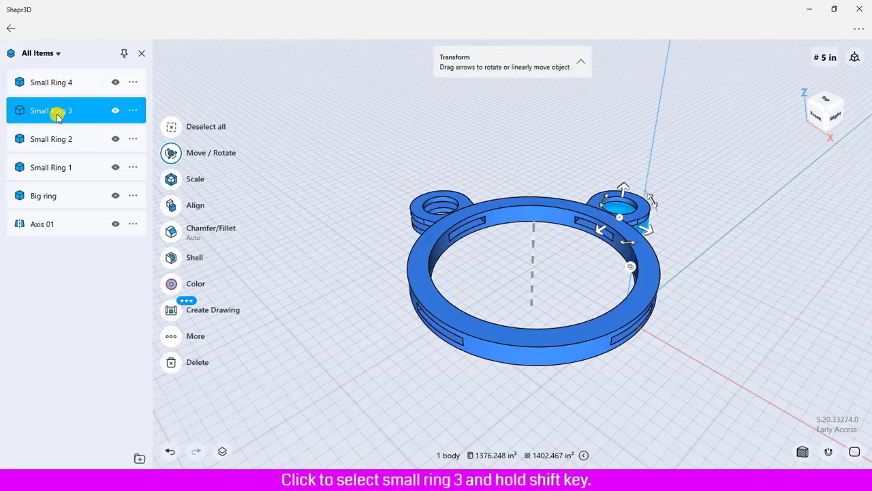
# - Rotate copies of Small Ring 3 and 4 by -90° about Axis 01 toward the lower right
pyautogui.keyDown('shift'); pyautogui.click(60, 82); pyautogui.keyUp('shift')
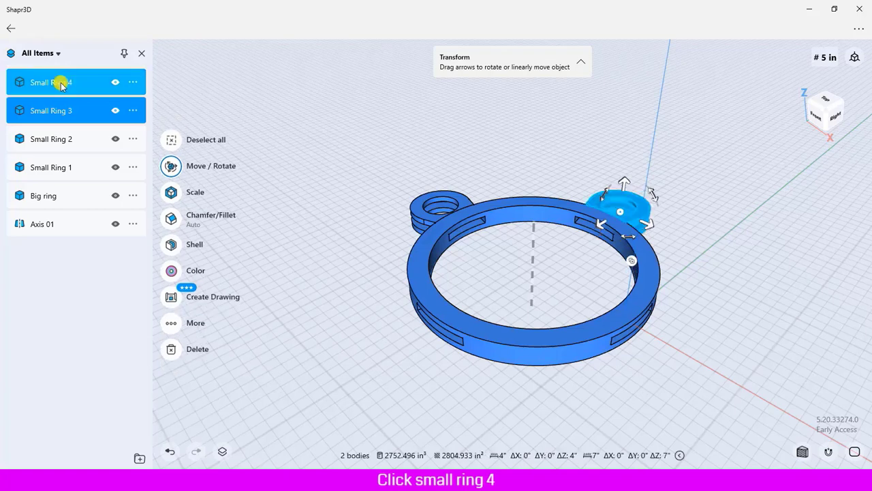
pyautogui.click(173, 324)
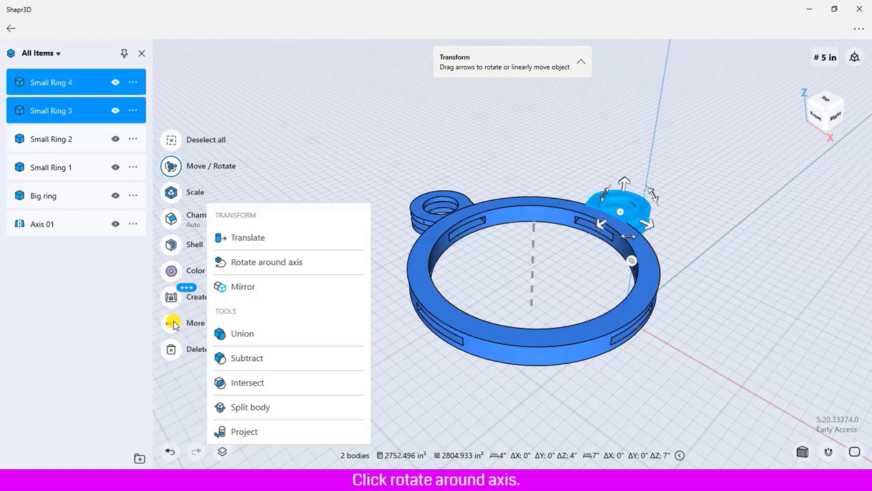
pyautogui.click(256, 264)
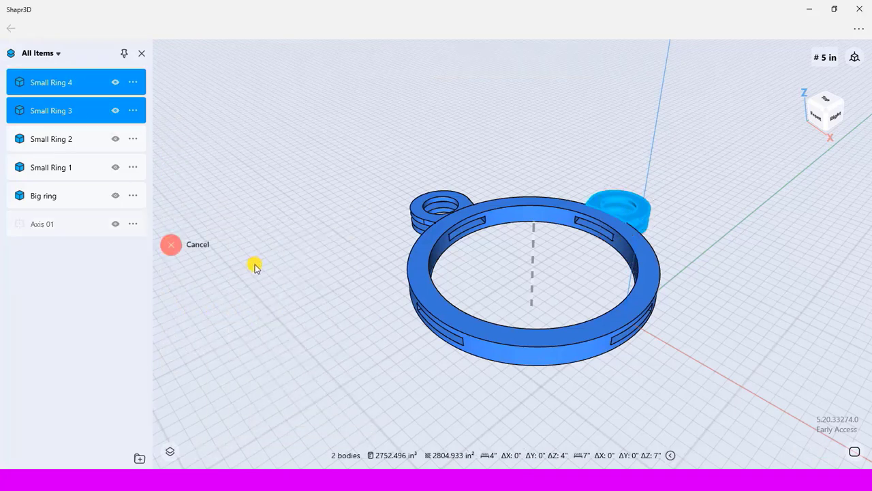
pyautogui.click(534, 257)
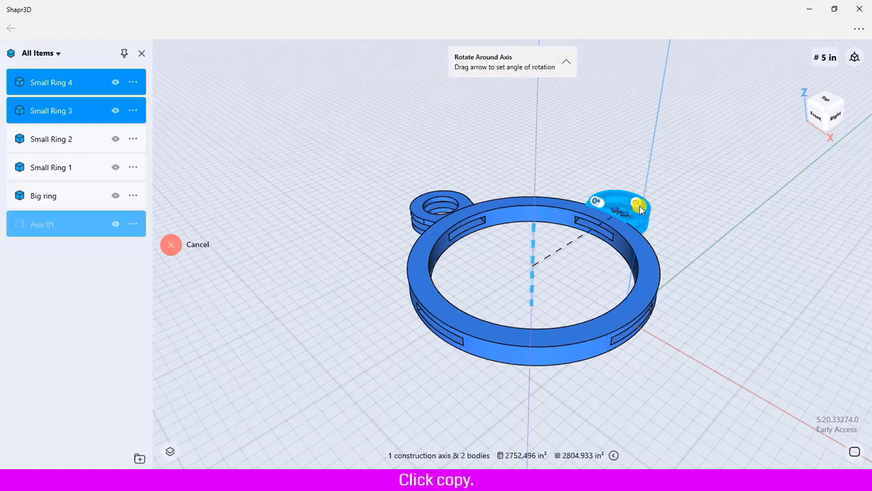
pyautogui.click(637, 205)
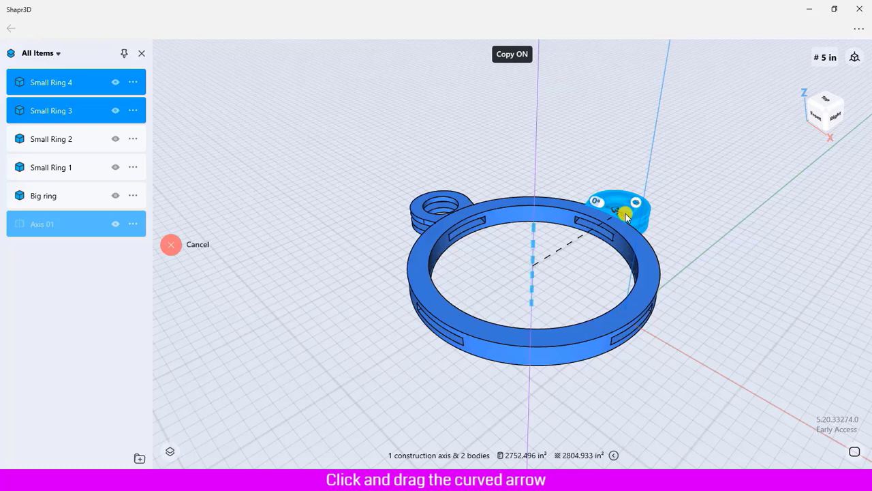
pyautogui.moveTo(626, 214); pyautogui.dragTo(609, 380)
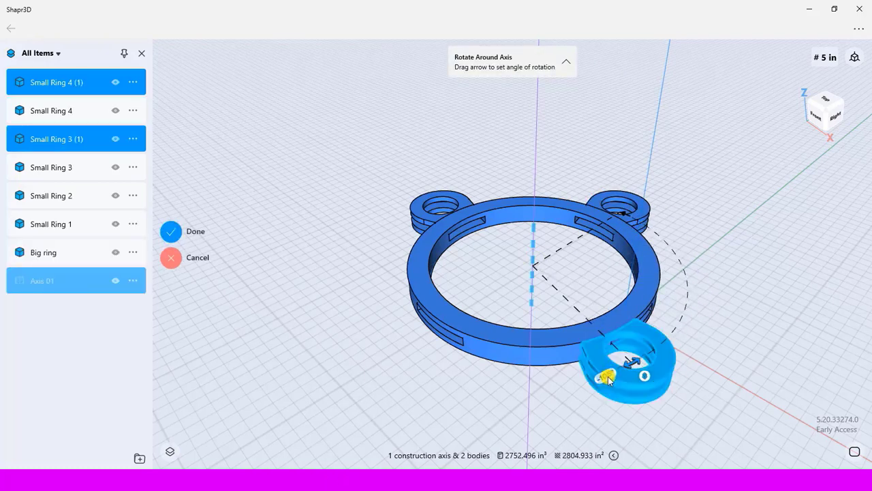
pyautogui.click(609, 380)
pyautogui.click(620, 348)
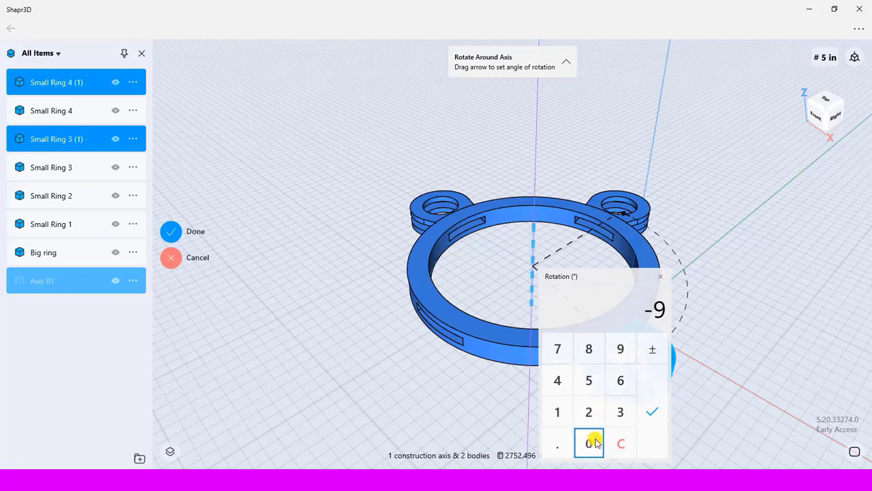
pyautogui.click(594, 442)
pyautogui.click(652, 414)
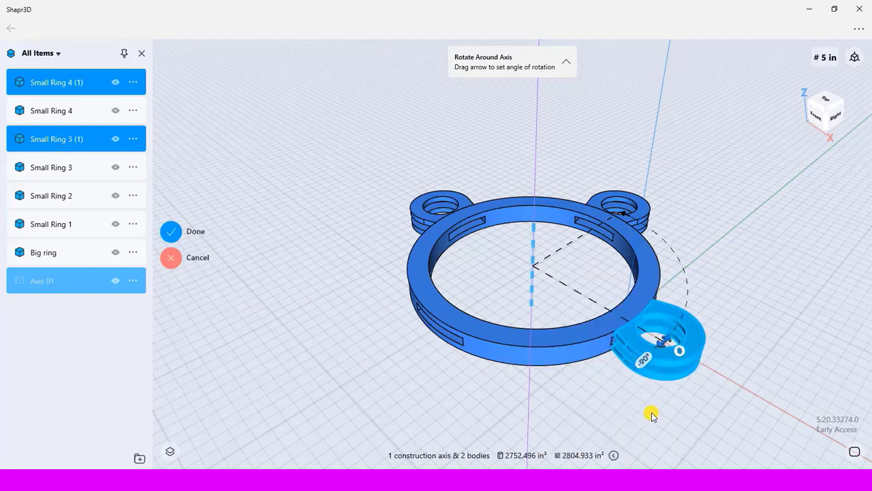
# - Confirm the rotated copies, move Small Ring 3 (1) up and rename it Small Ring 5
pyautogui.click(171, 232)
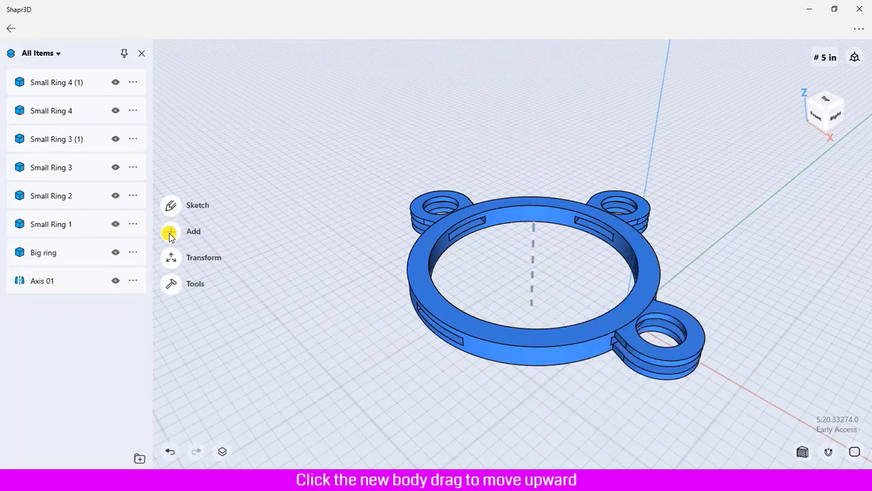
pyautogui.click(56, 140)
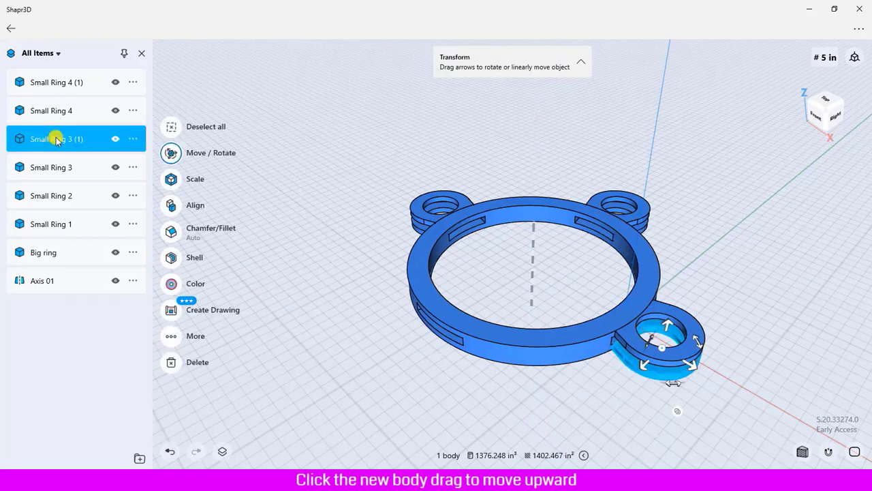
pyautogui.moveTo(56, 139); pyautogui.dragTo(62, 99)
pyautogui.click(133, 111)
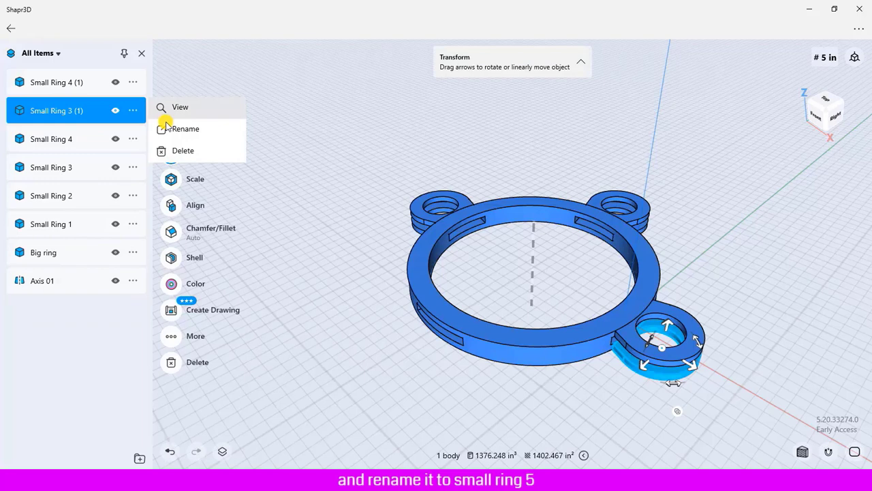
pyautogui.click(176, 129)
pyautogui.click(71, 110)
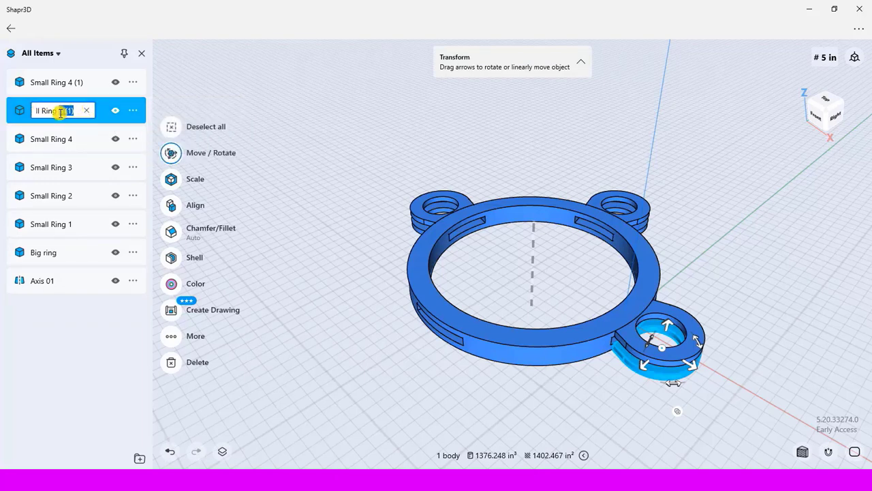
pyautogui.write('5')
pyautogui.press('Return')
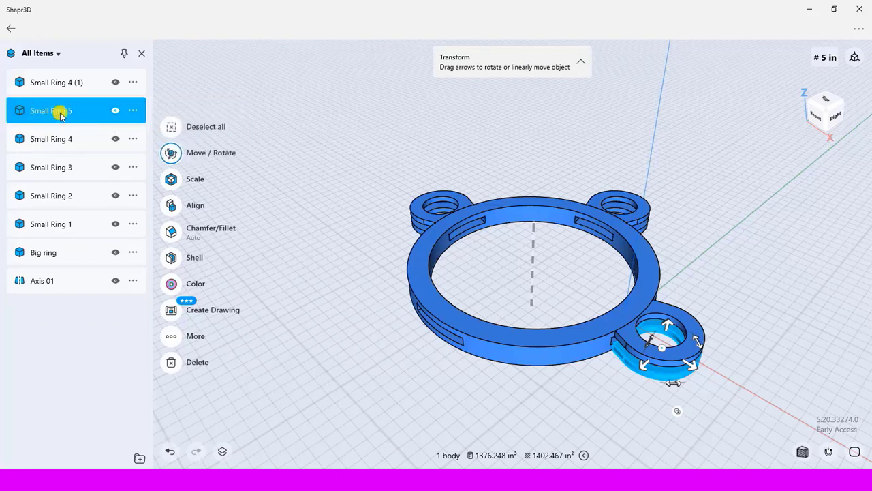
# - Rename Small Ring 4 (1) to Small Ring 6
pyautogui.click(129, 83)
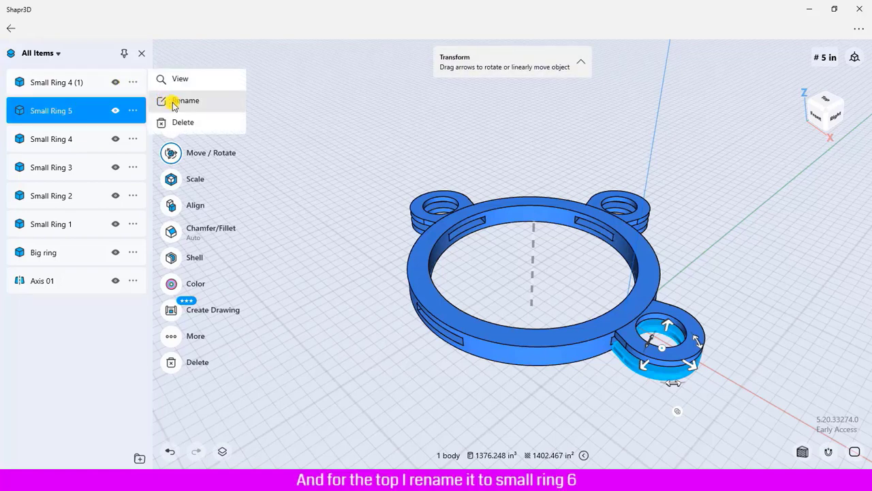
pyautogui.click(167, 100)
pyautogui.click(75, 83)
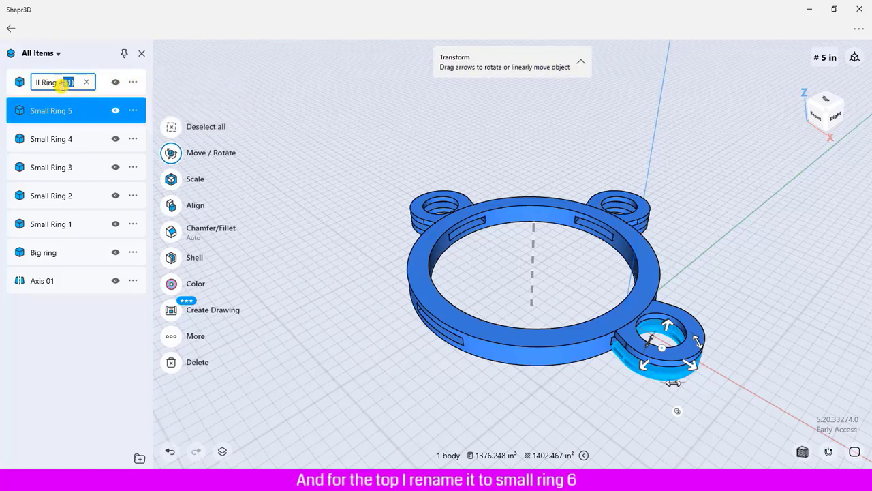
pyautogui.moveTo(60, 86); pyautogui.dragTo(58, 87)
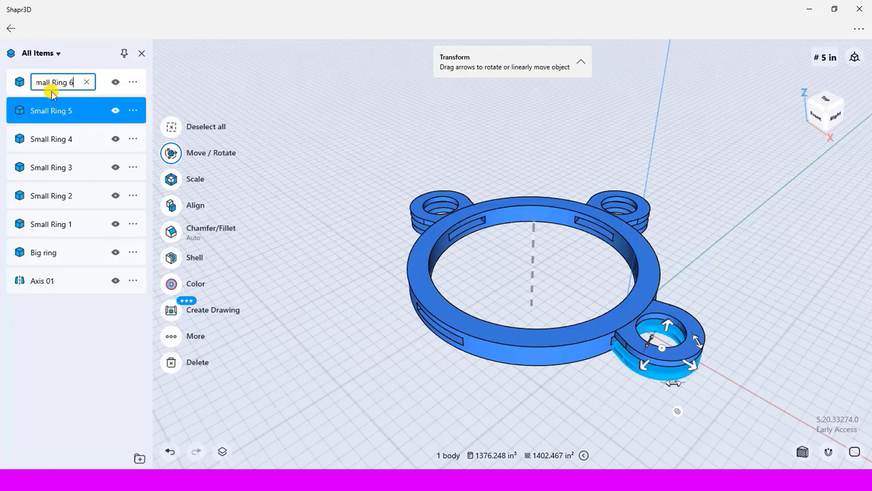
pyautogui.write('6')
pyautogui.press('Return')
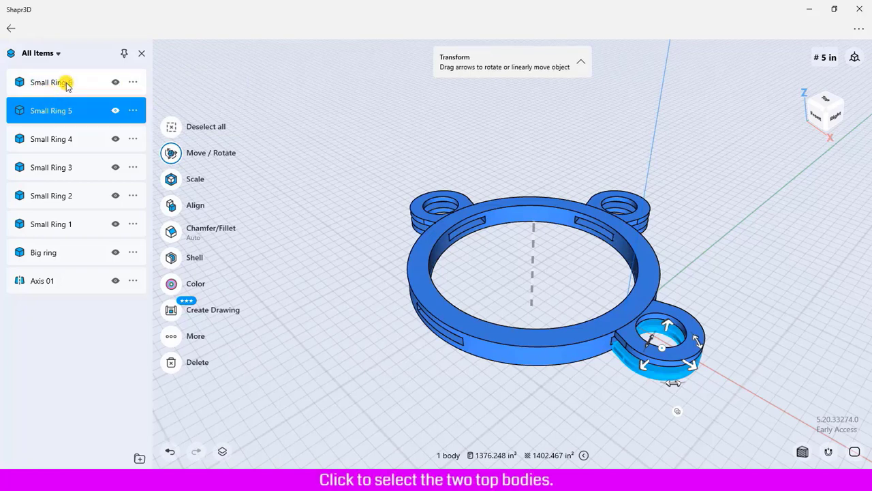
# - Rotate copies of Small Ring 5 and Small Ring 6 by -90° about Axis 01
pyautogui.click(65, 83)
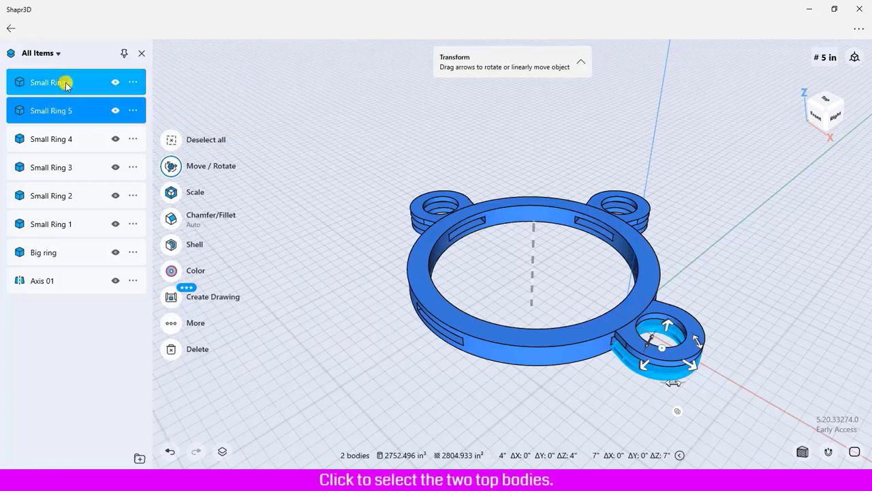
pyautogui.click(172, 322)
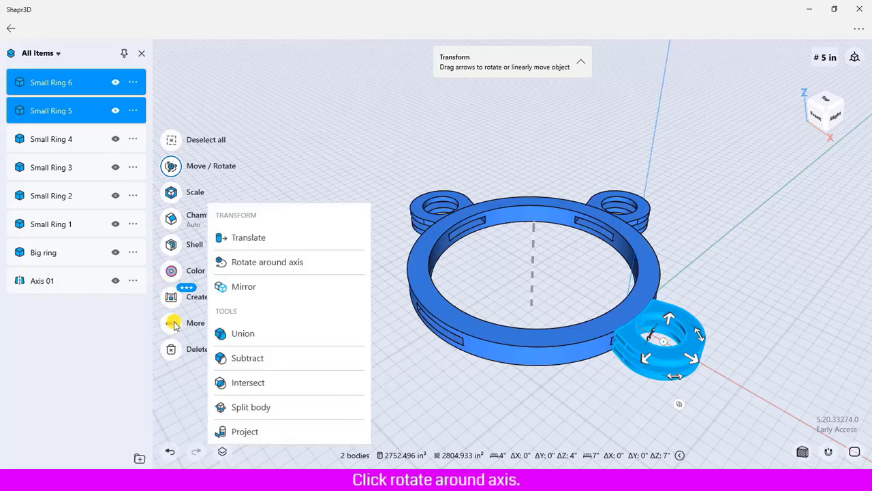
pyautogui.click(247, 261)
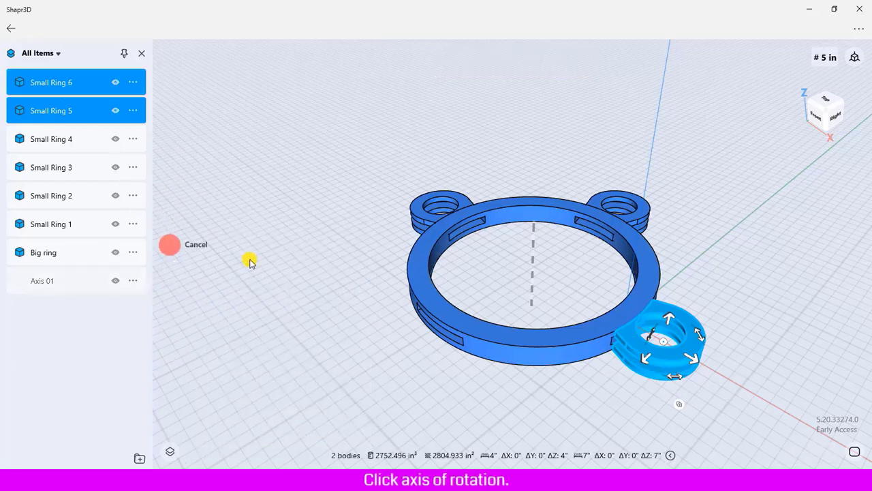
pyautogui.click(532, 263)
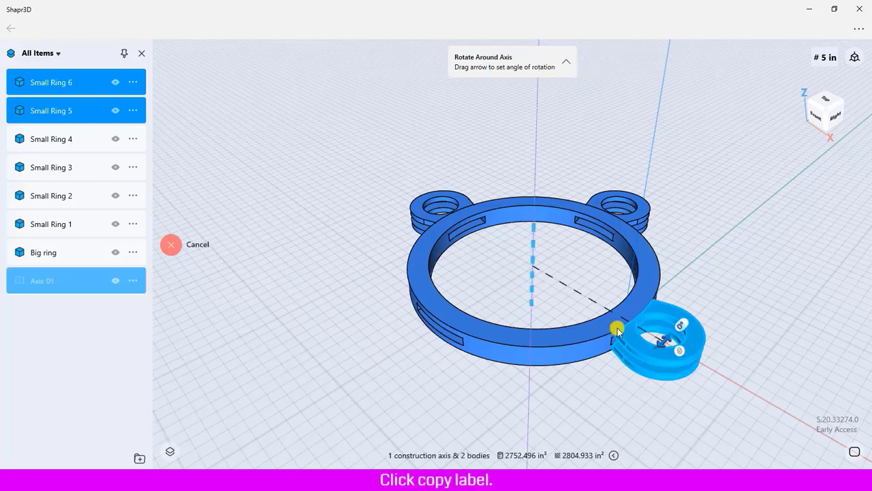
pyautogui.moveTo(682, 351); pyautogui.dragTo(353, 326)
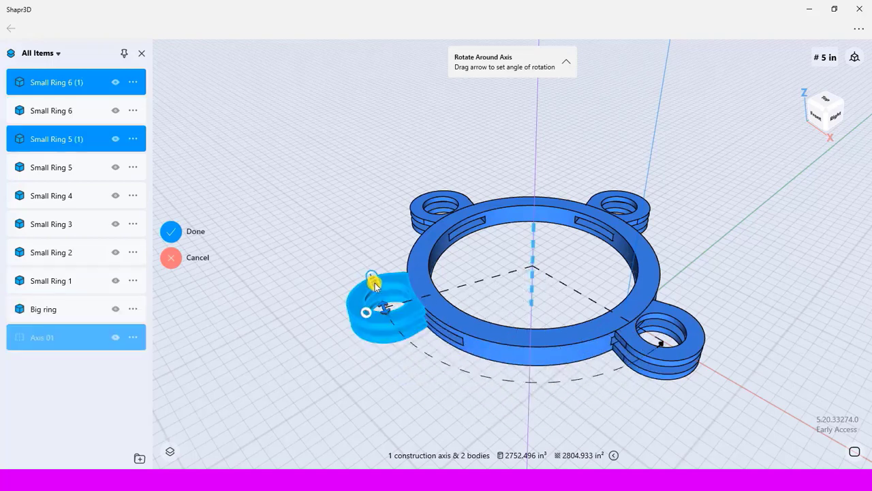
pyautogui.click(373, 283)
pyautogui.click(387, 265)
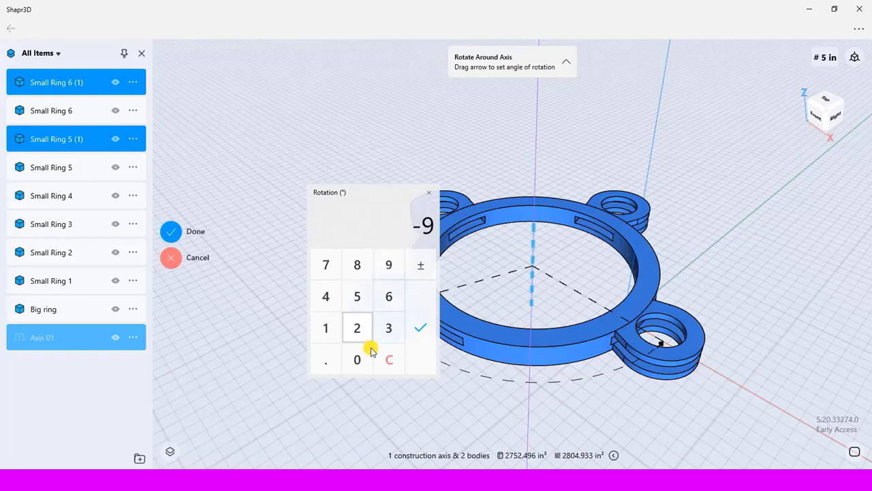
pyautogui.click(356, 357)
pyautogui.click(421, 330)
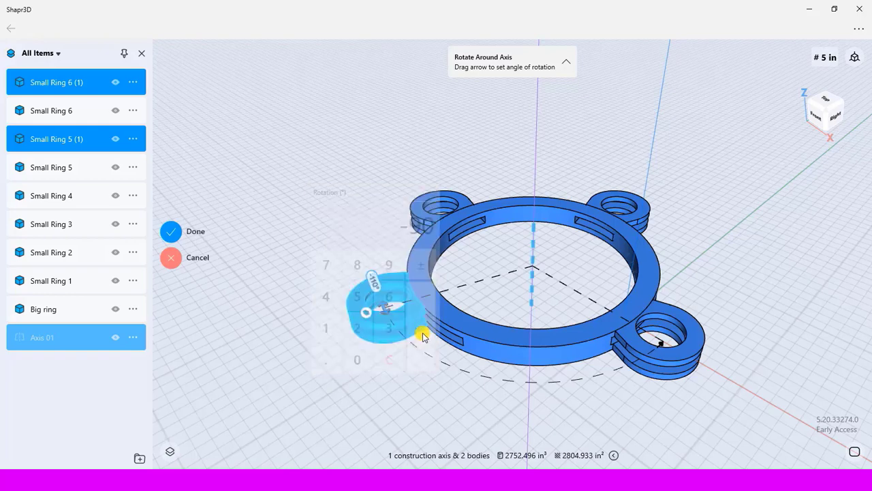
pyautogui.click(171, 232)
pyautogui.moveTo(375, 179)
pyautogui.mouseDown(button='right')
pyautogui.moveTo(375, 205)
pyautogui.moveTo(358, 214)
pyautogui.moveTo(362, 179)
pyautogui.moveTo(375, 167)
pyautogui.mouseUp(button='right')
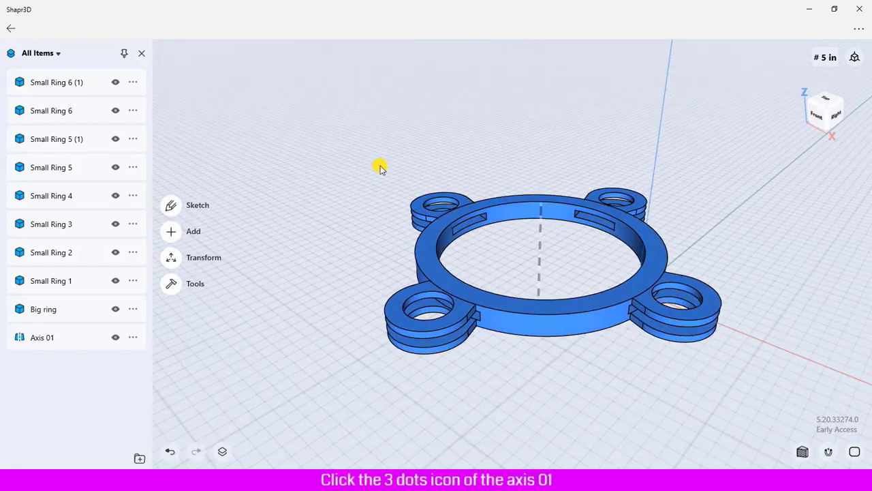
# - Delete Axis 01 from the item list
pyautogui.click(132, 338)
pyautogui.click(181, 377)
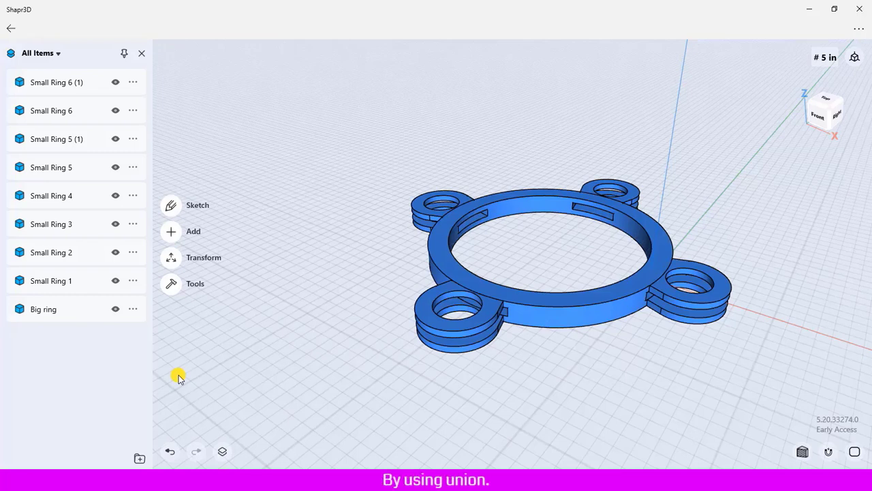
# - Select the Big ring plus all eight small rings and union them into one body
pyautogui.click(49, 310)
pyautogui.click(54, 280)
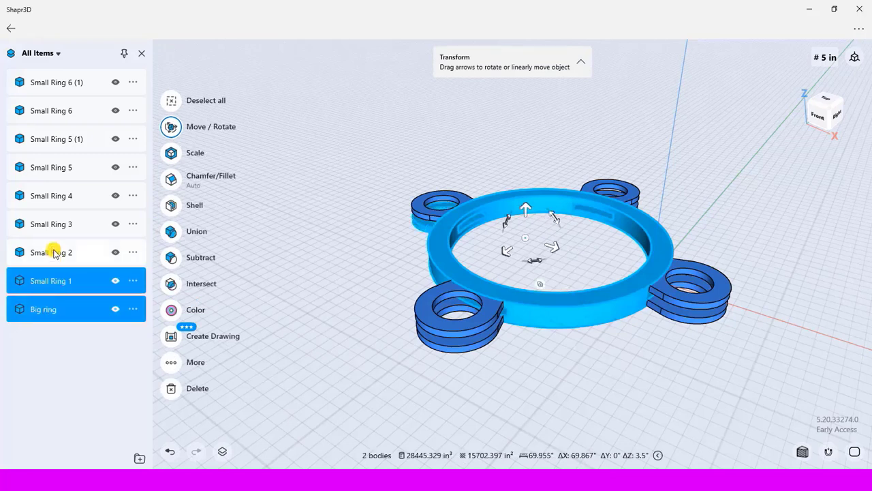
pyautogui.click(54, 253)
pyautogui.click(50, 194)
pyautogui.click(51, 168)
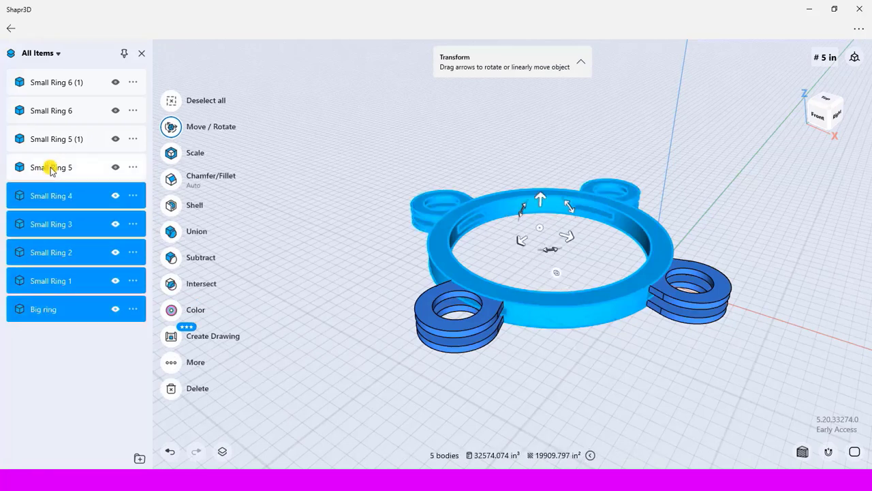
pyautogui.click(50, 136)
pyautogui.click(50, 110)
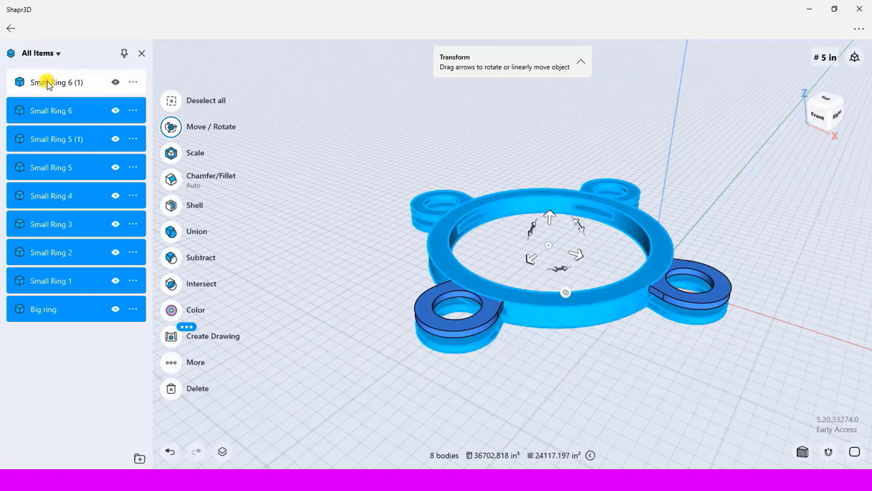
pyautogui.click(48, 82)
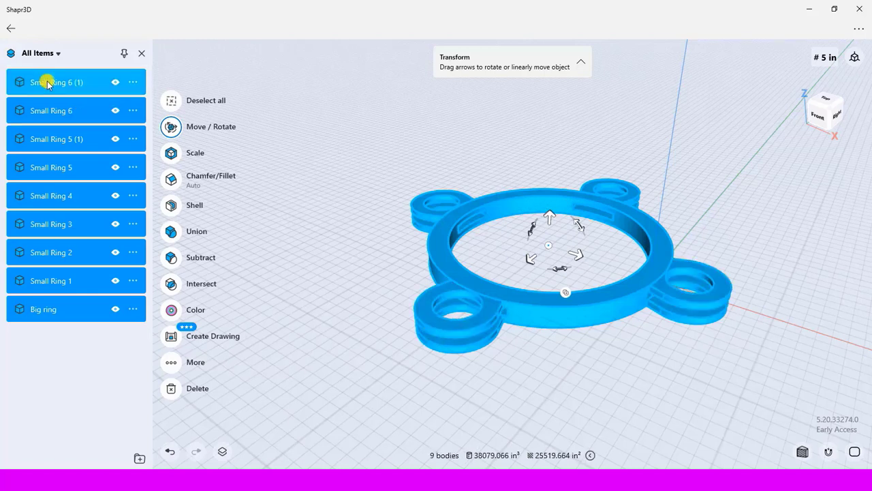
pyautogui.click(172, 232)
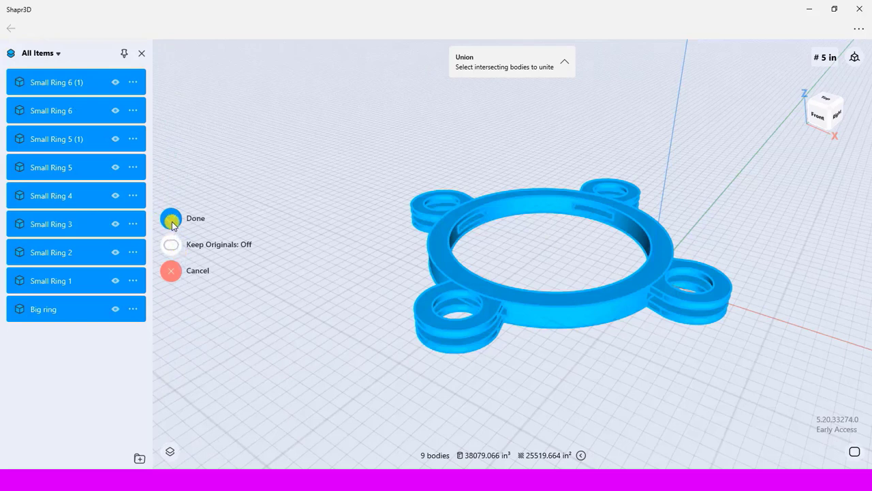
pyautogui.click(172, 223)
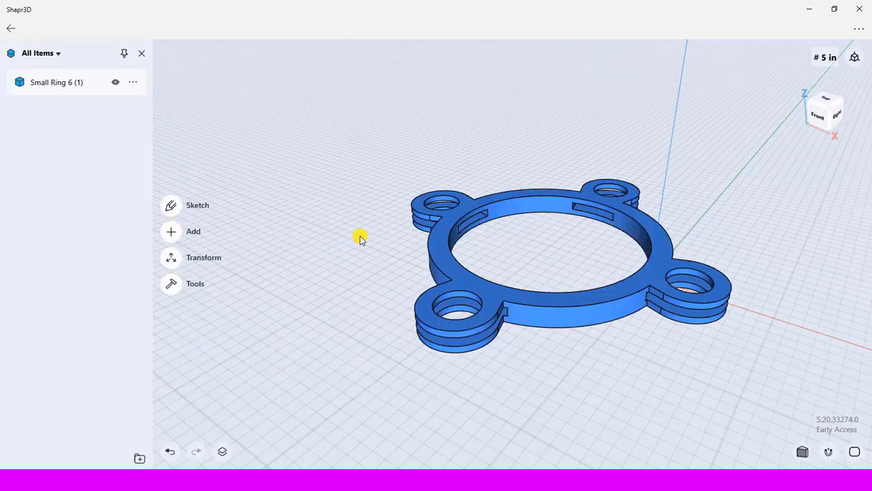
pyautogui.moveTo(359, 237); pyautogui.dragTo(341, 175, button='right')
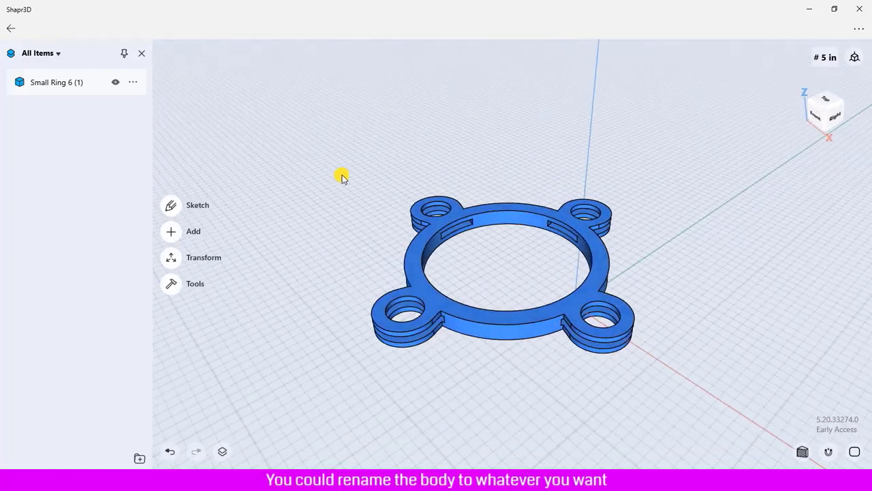
# - Rename the merged Small Ring 6 (1) body to Body 1
pyautogui.click(134, 83)
pyautogui.click(165, 102)
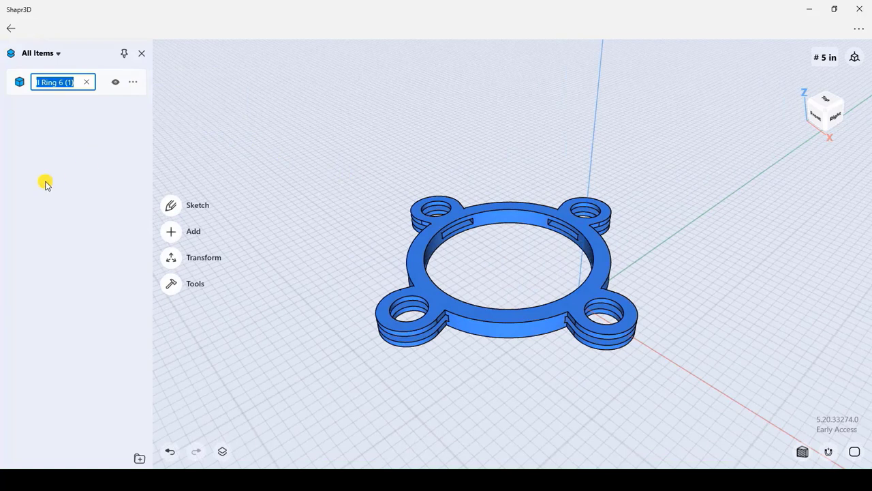
pyautogui.press('BackSpace')
pyautogui.press('Return')
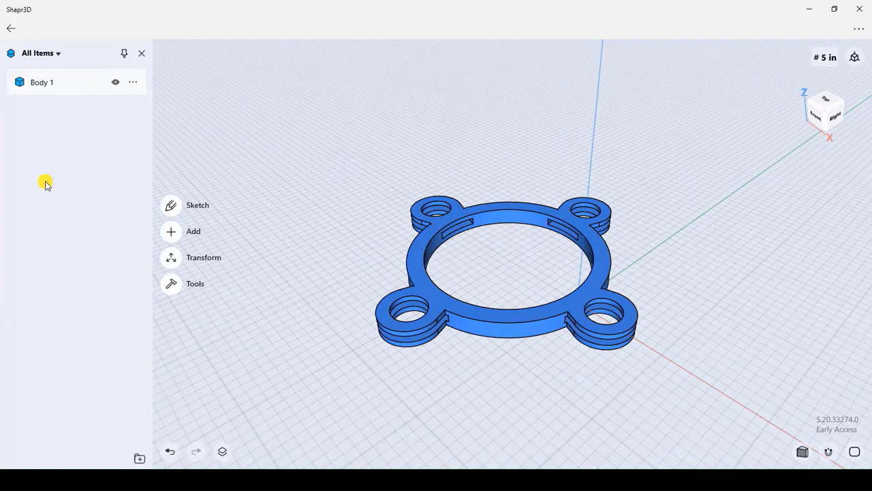